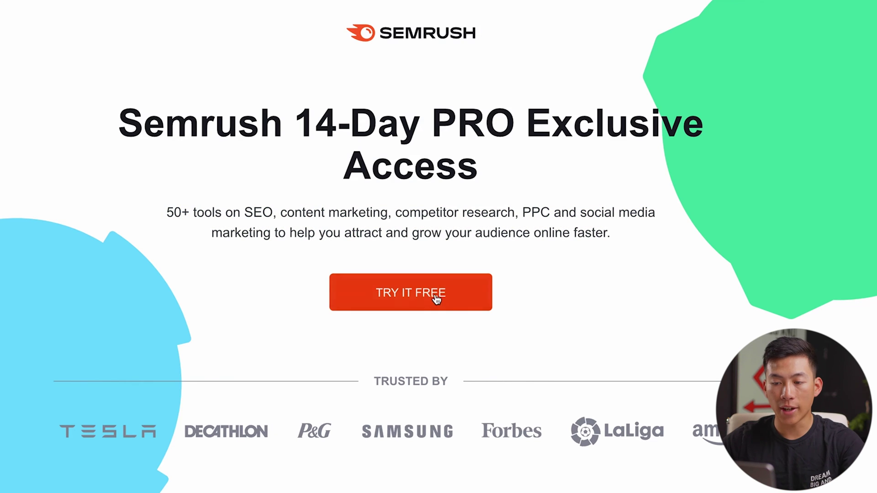
- Start the Semrush free trial and go to the Keyword Magic Tool from the SEO sidebar
left_click(470, 302)
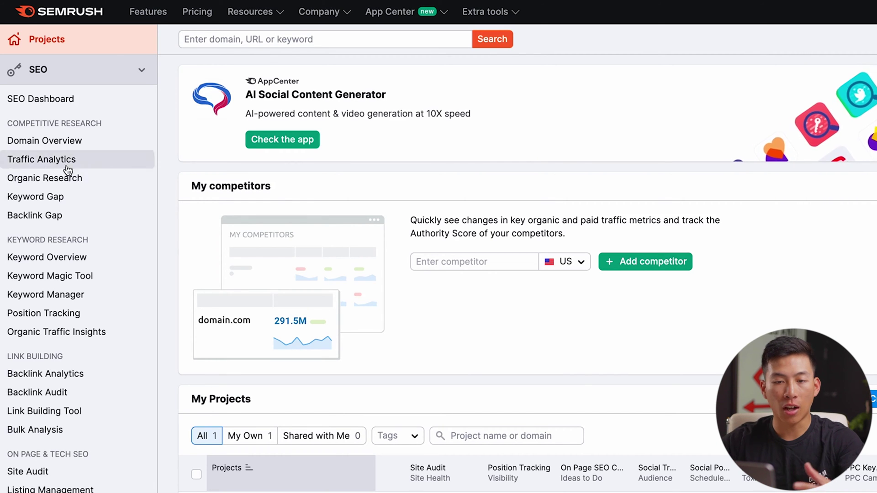
scroll(48, 347, "down", 2)
scroll(48, 346, "down", 2)
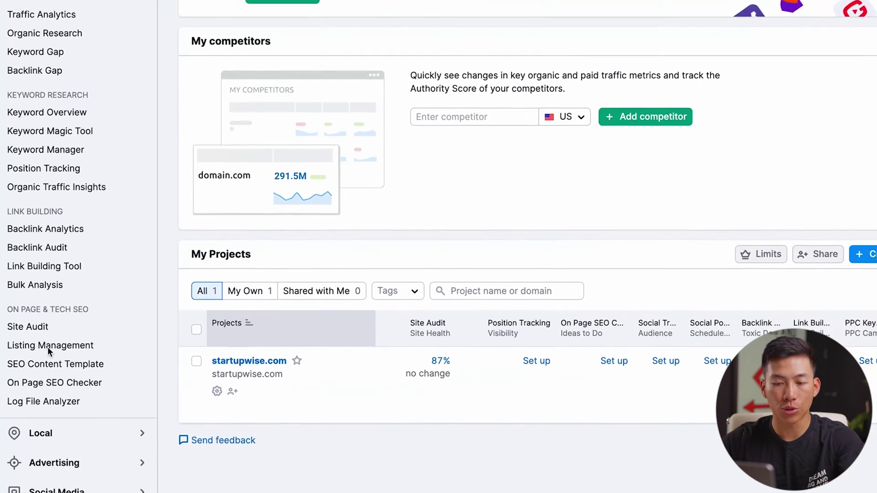
scroll(49, 353, "up", 4)
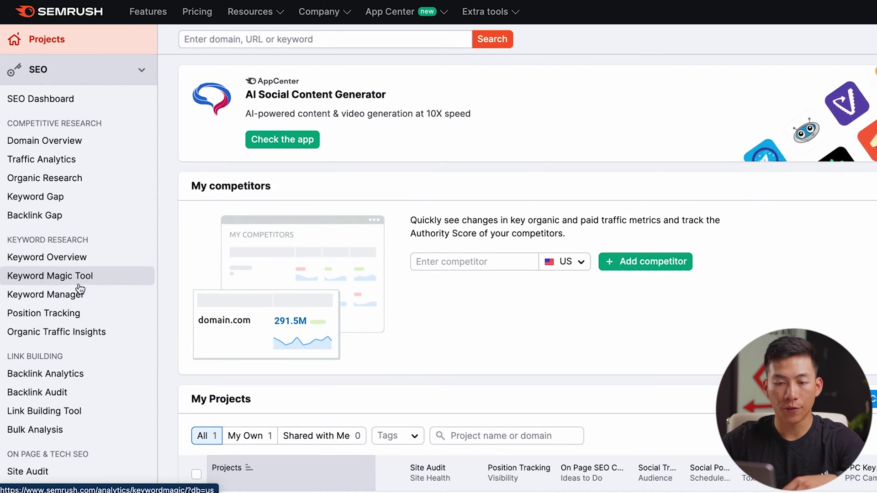
left_click(98, 284)
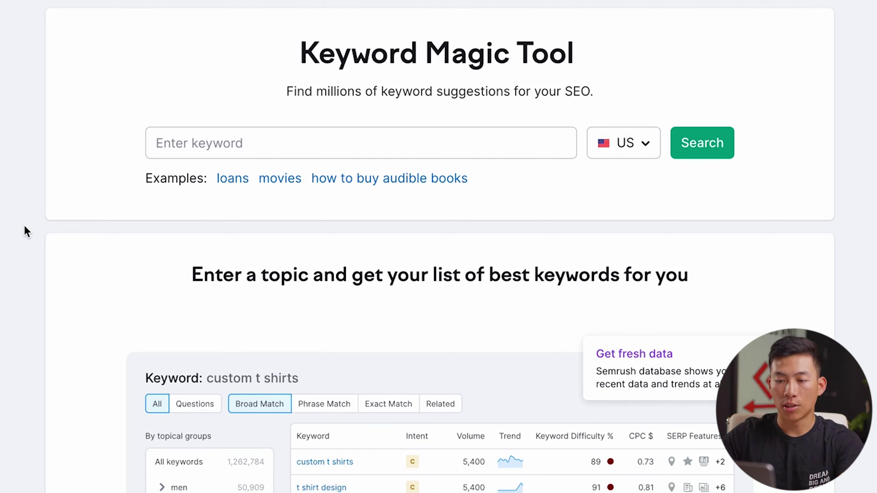
- Search the US database for 'how to start a business' ideas, yielding 35,279 keywords
left_click(248, 143)
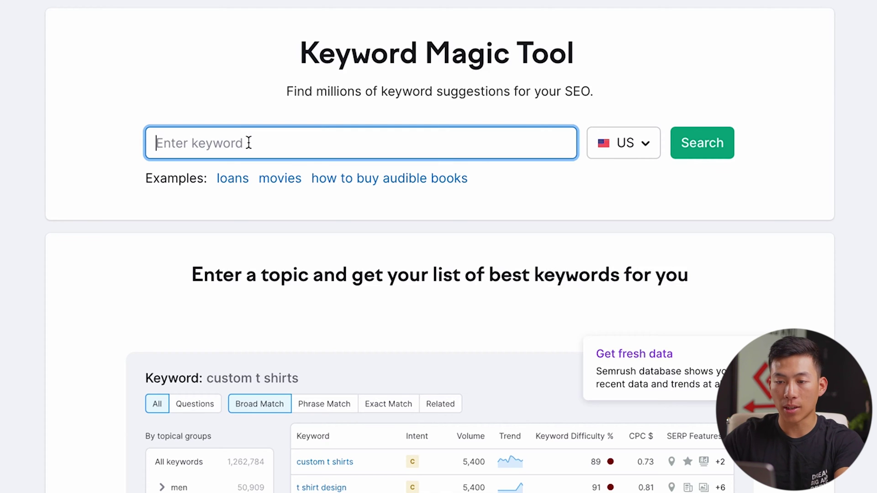
type("how to start a business")
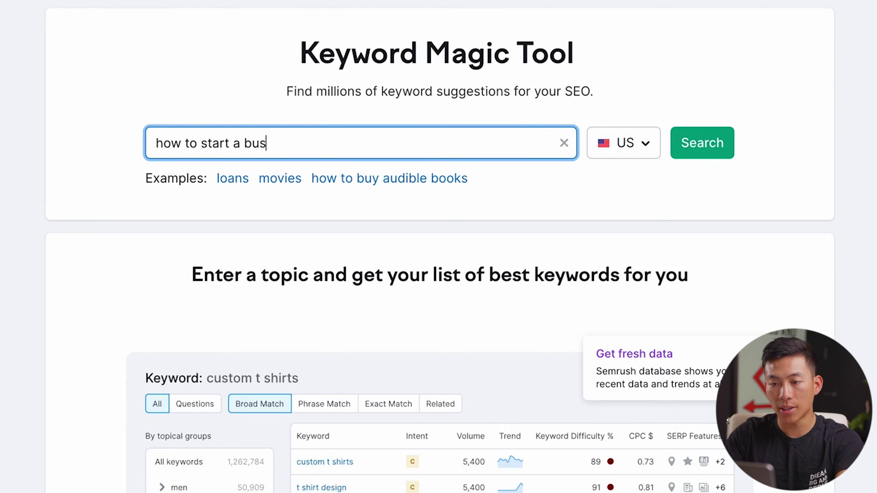
left_click(620, 151)
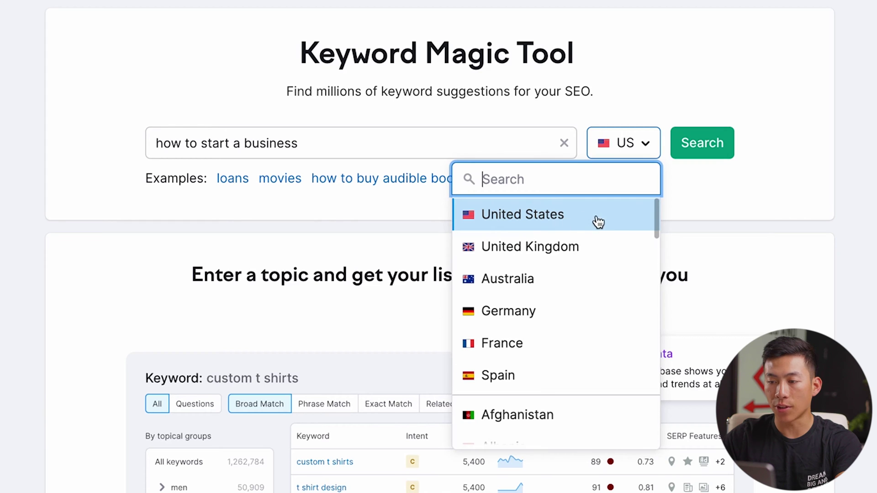
left_click(698, 154)
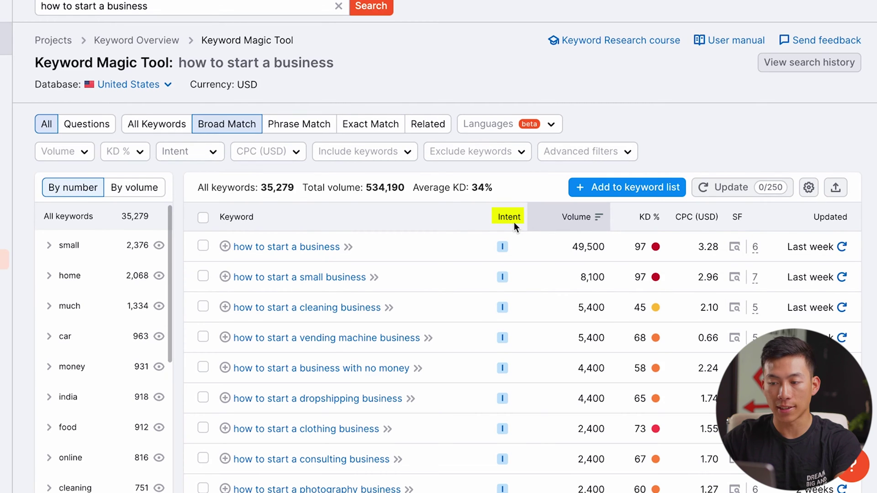
mouse_move(578, 223)
mouse_move(644, 224)
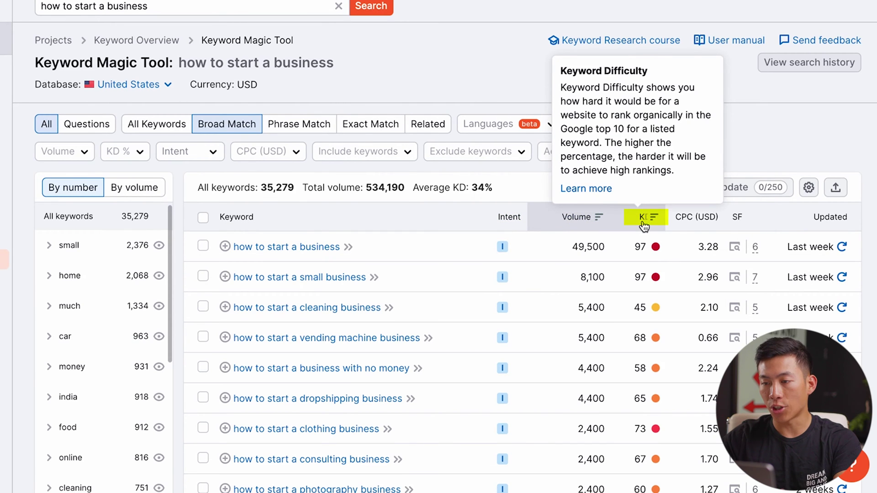
mouse_move(691, 226)
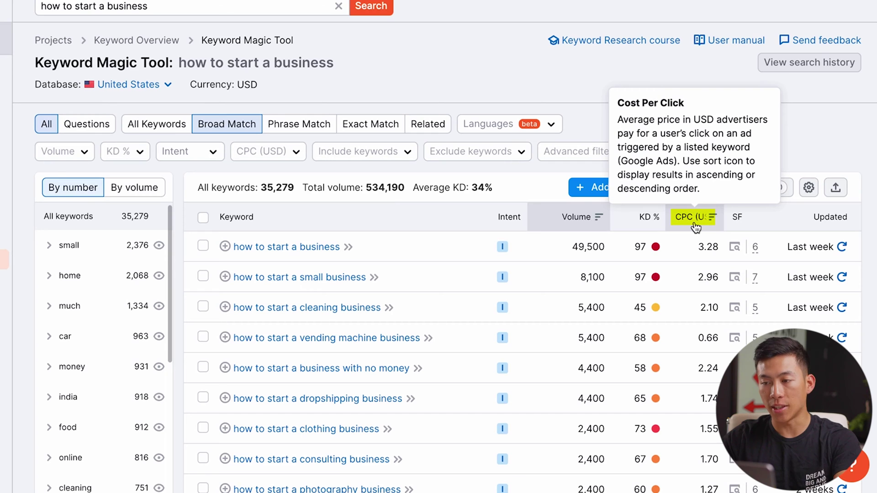
mouse_move(740, 225)
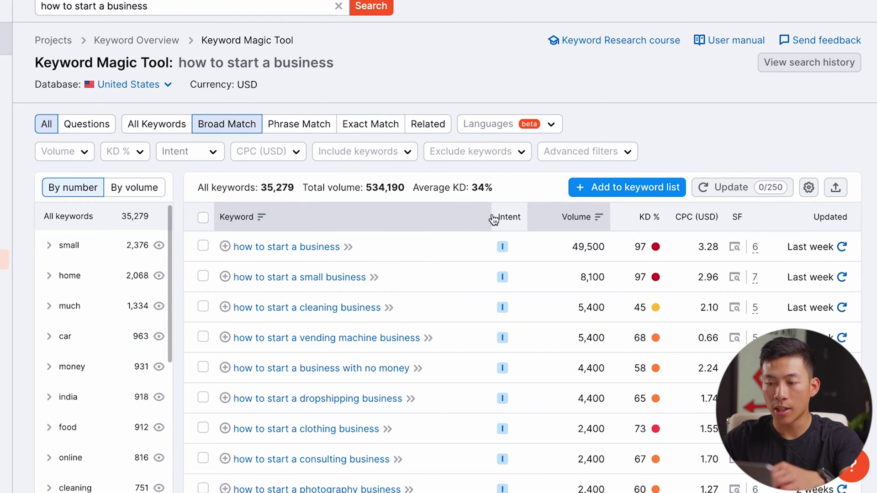
mouse_move(510, 219)
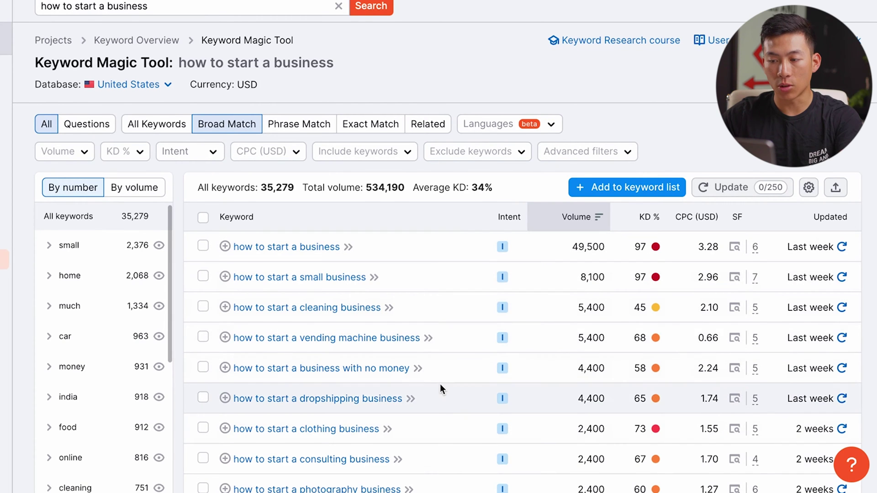
scroll(440, 384, "down", 1)
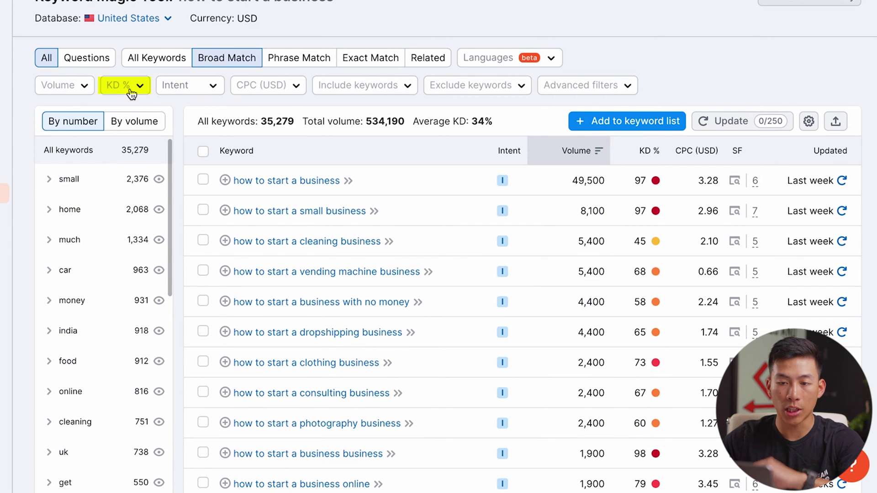
- Filter the results to Possible (30–49%) keyword difficulty, leaving 760 keywords
left_click(126, 92)
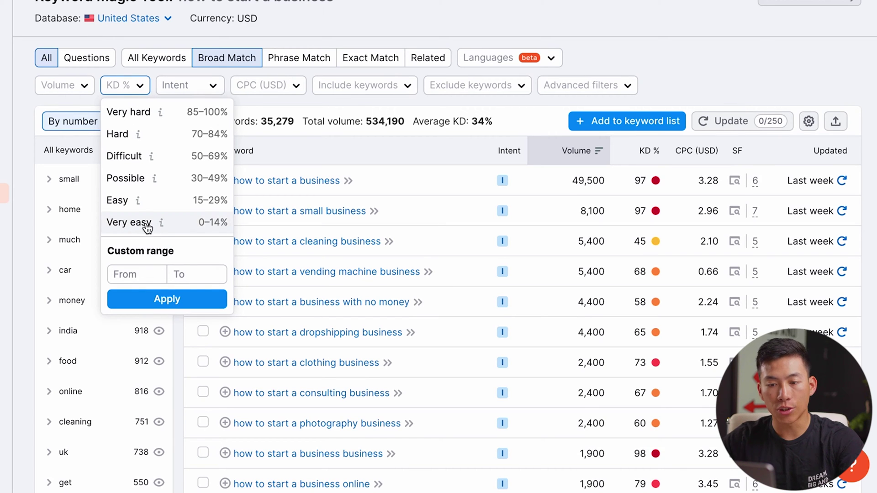
left_click(145, 180)
scroll(448, 232, "up", 1)
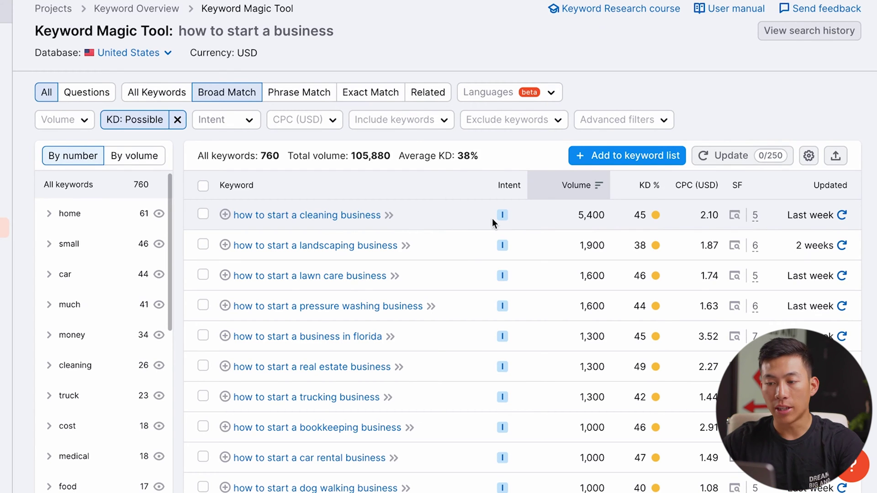
mouse_move(505, 218)
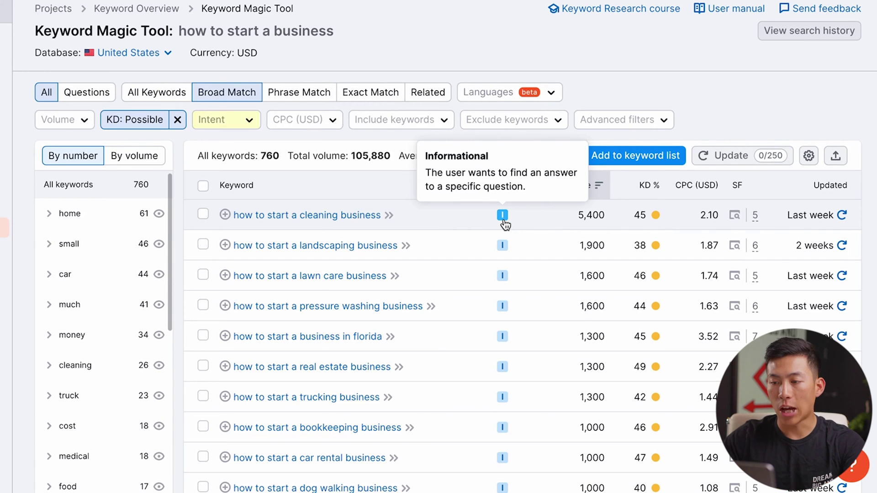
left_click(241, 127)
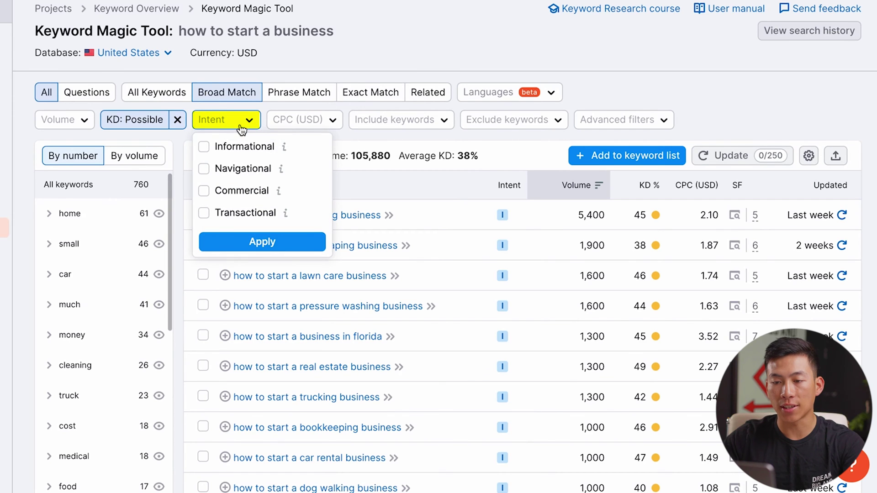
mouse_move(286, 151)
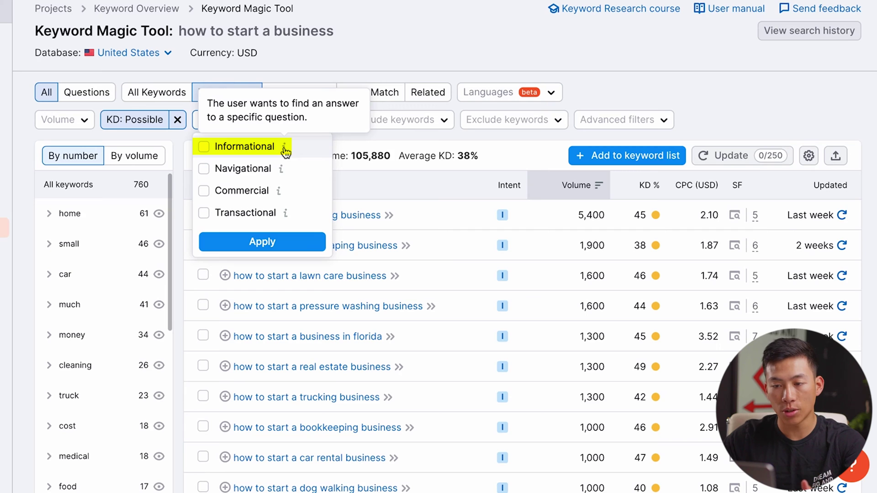
mouse_move(282, 173)
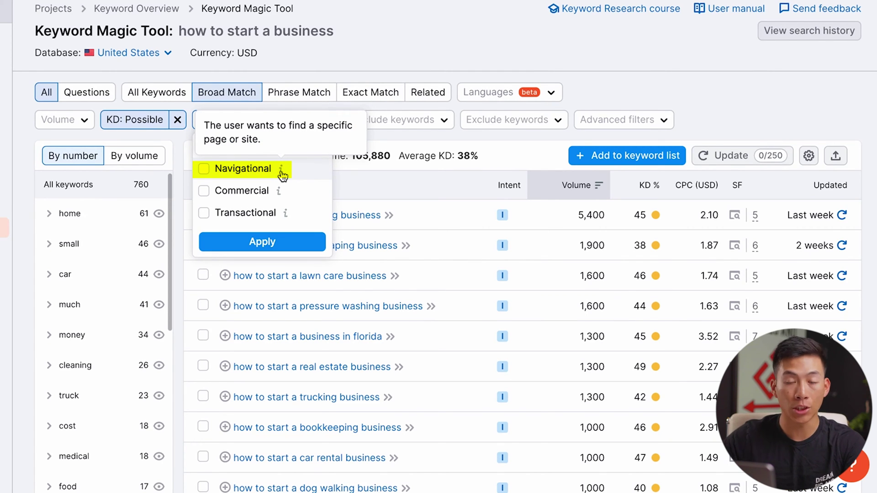
mouse_move(280, 197)
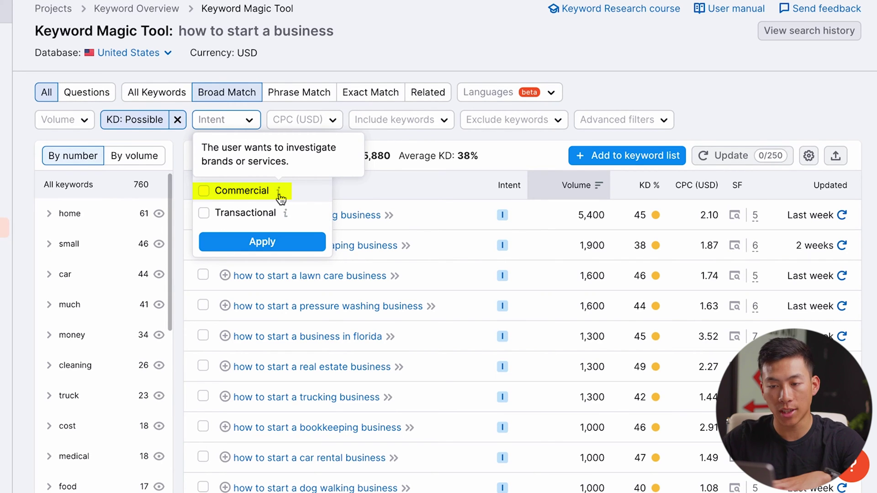
mouse_move(287, 217)
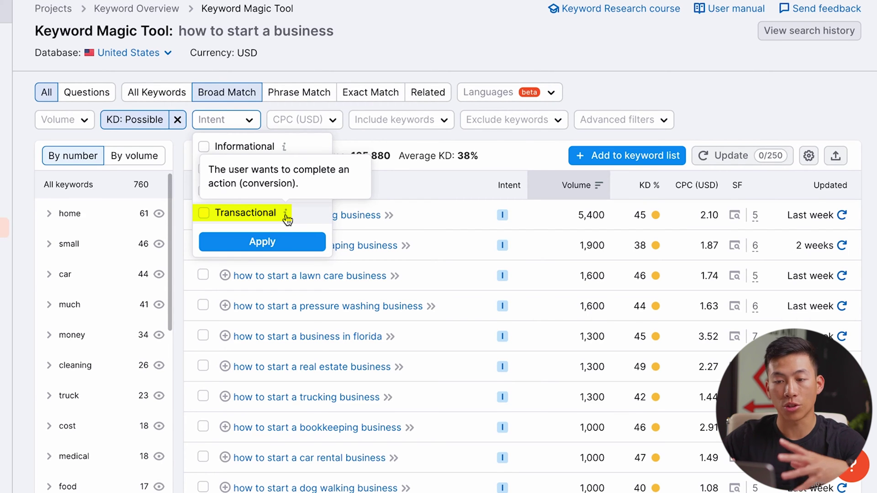
left_click(74, 122)
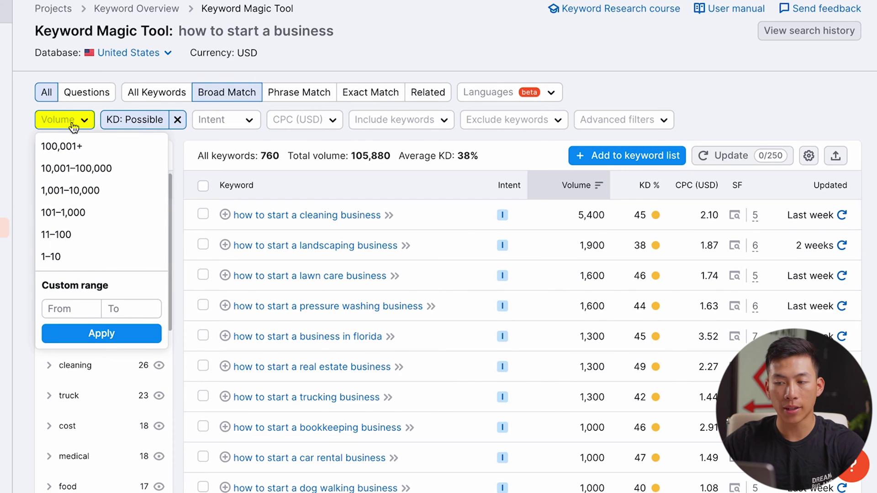
left_click(558, 212)
mouse_move(579, 189)
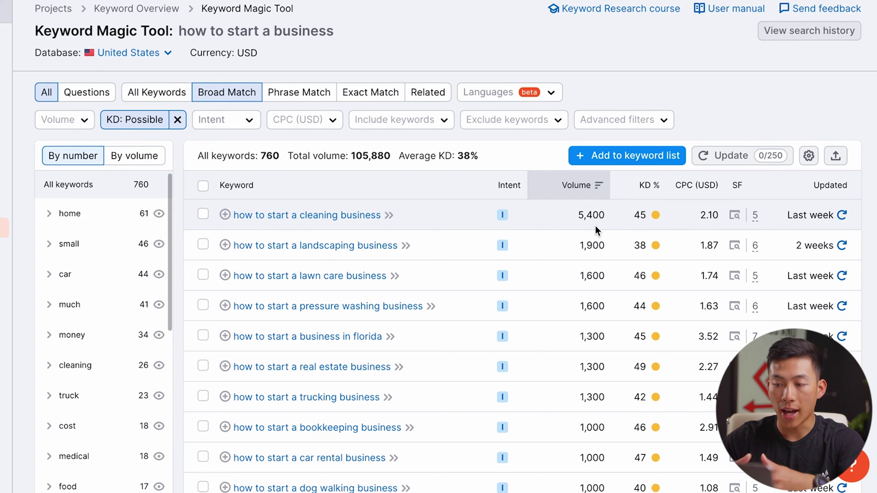
scroll(567, 332, "down", 5)
scroll(568, 333, "down", 7)
scroll(558, 261, "up", 15)
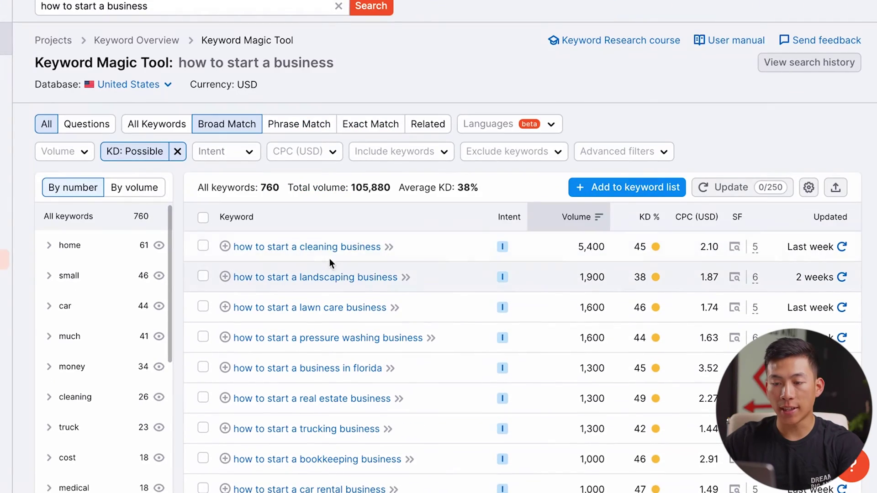
- Save the cleaning business and lawn care business keywords to a new 'How to start a business' list
left_click(225, 246)
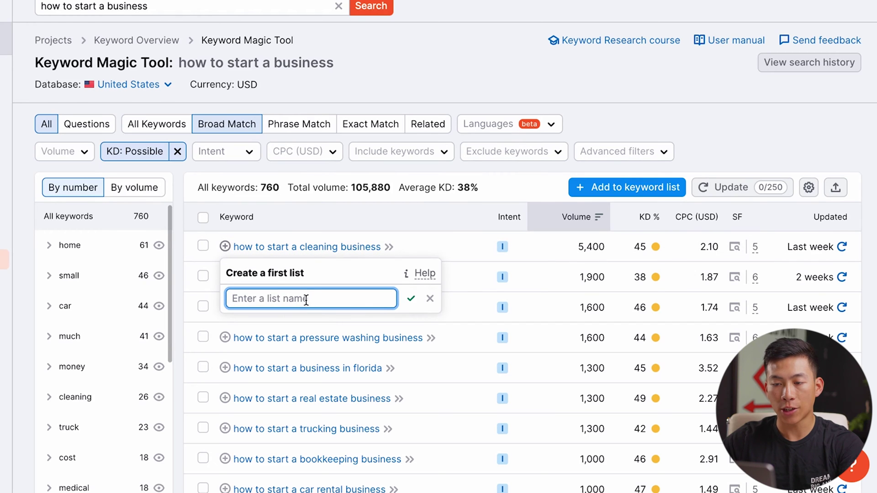
type("H")
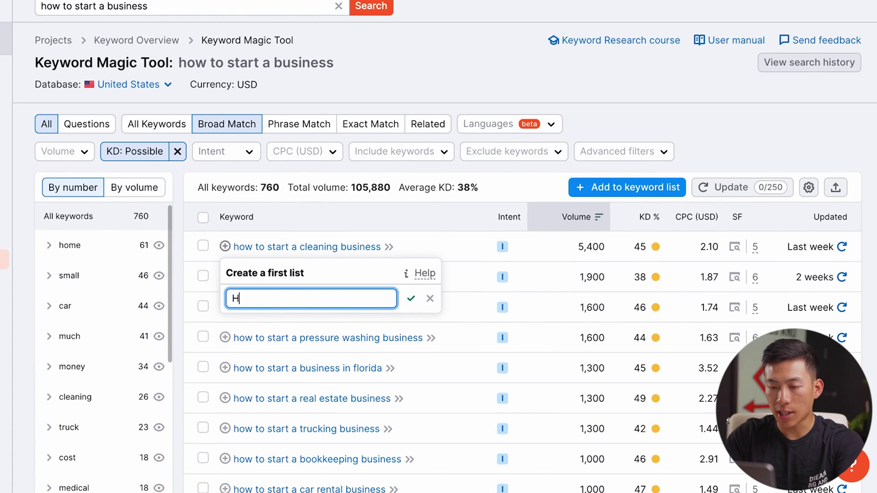
type("ow to start a business")
key("Return")
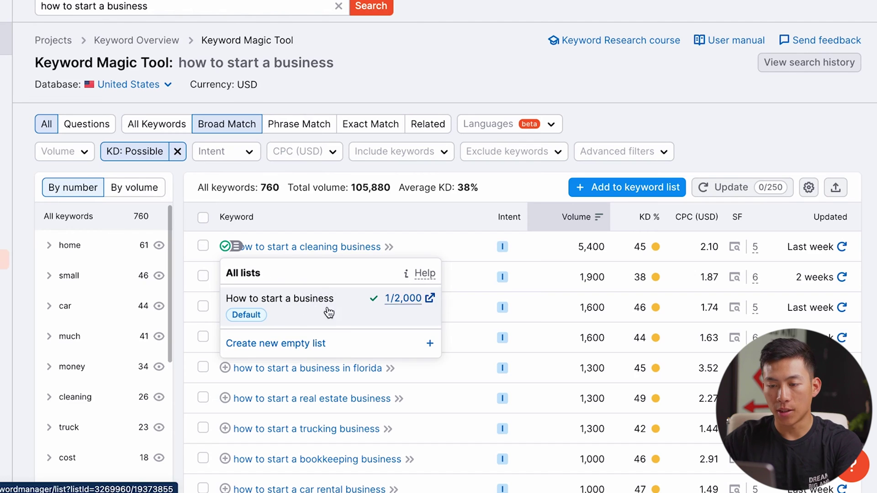
scroll(436, 205, "down", 2)
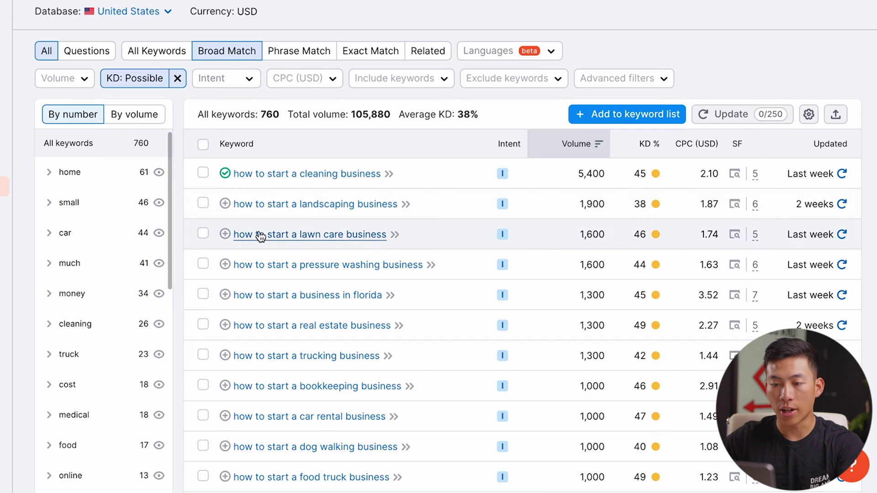
left_click(224, 235)
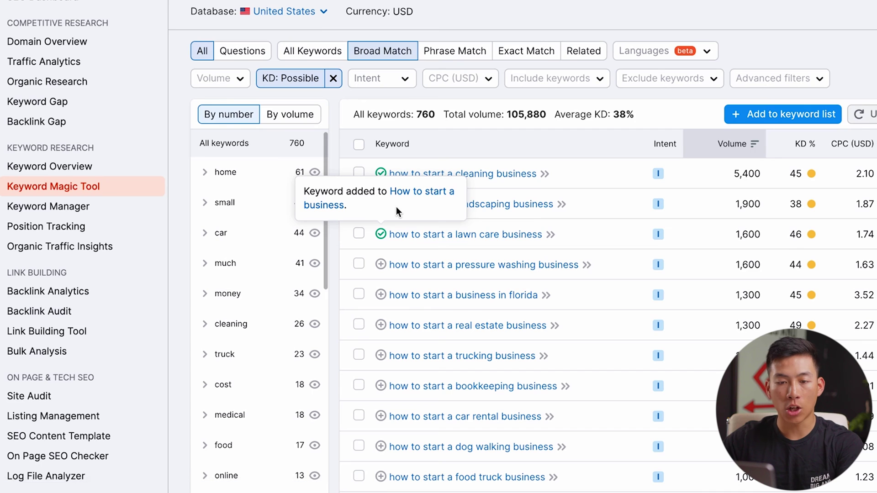
- Open the saved 'How to start a business' list in Keyword Manager
left_click(89, 209)
scroll(111, 254, "down", 3)
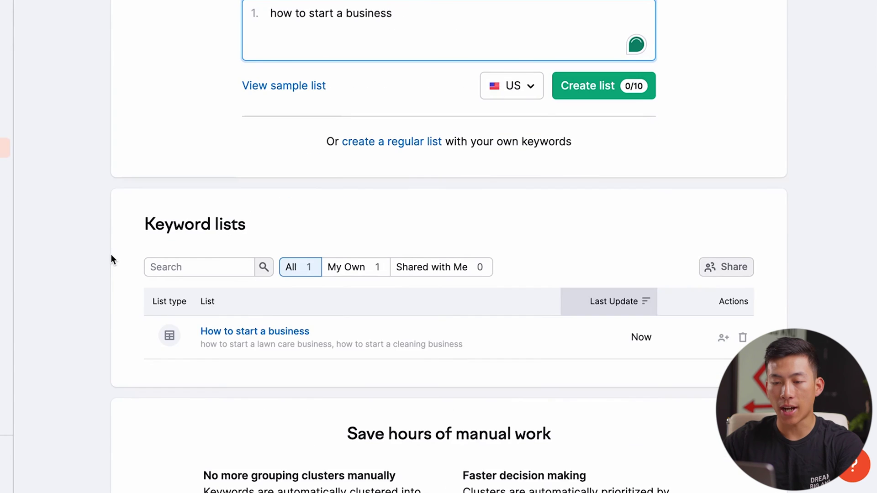
left_click(265, 338)
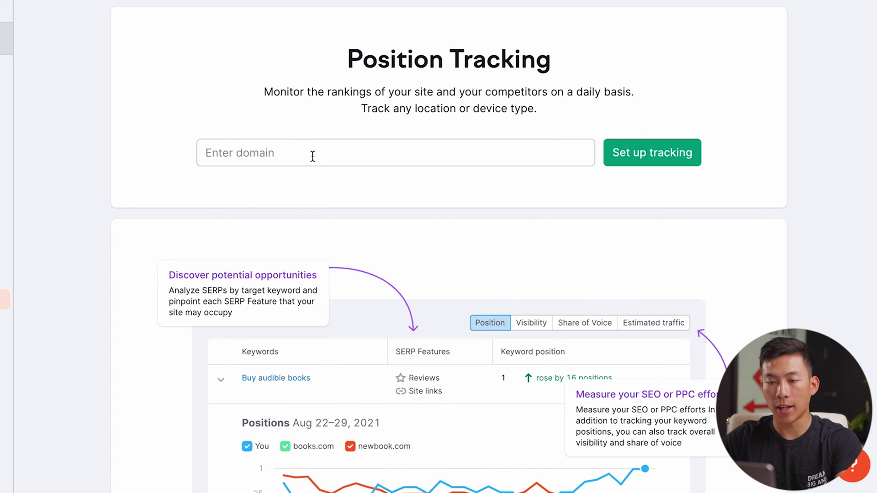
- Set up tracking for startupwise.com with the United States as the target location
left_click(289, 155)
type("startupwise.com")
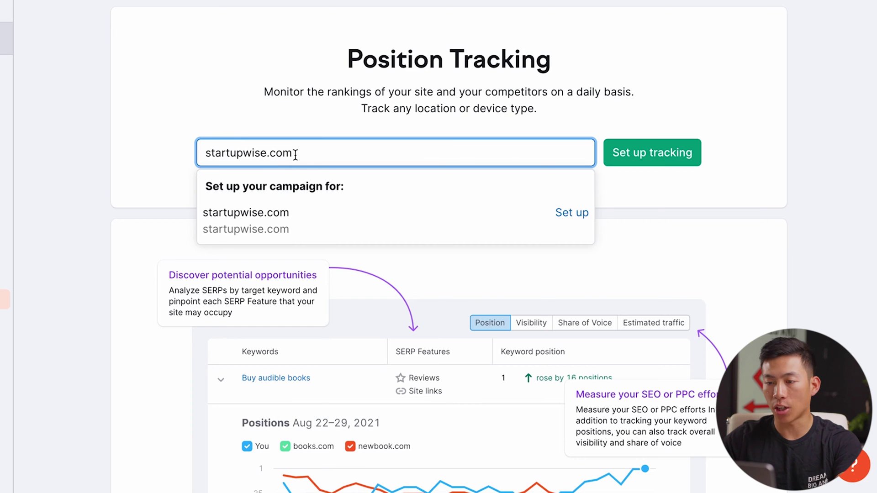
left_click(655, 157)
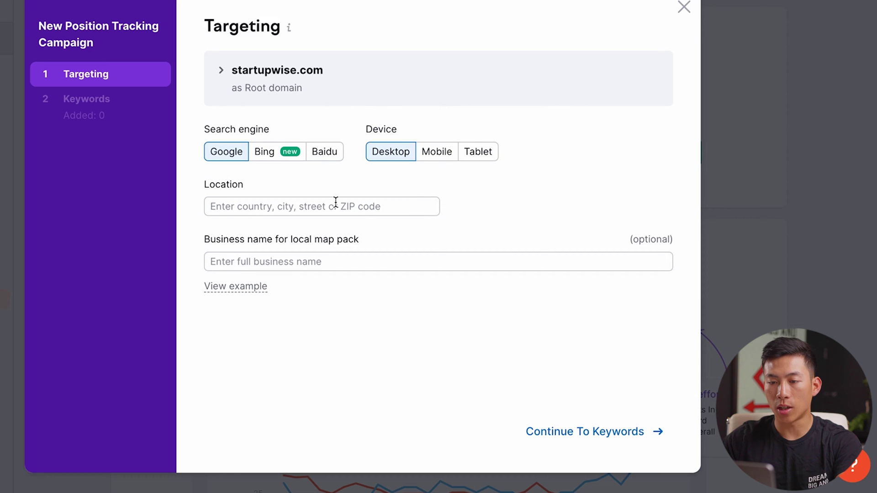
left_click(342, 206)
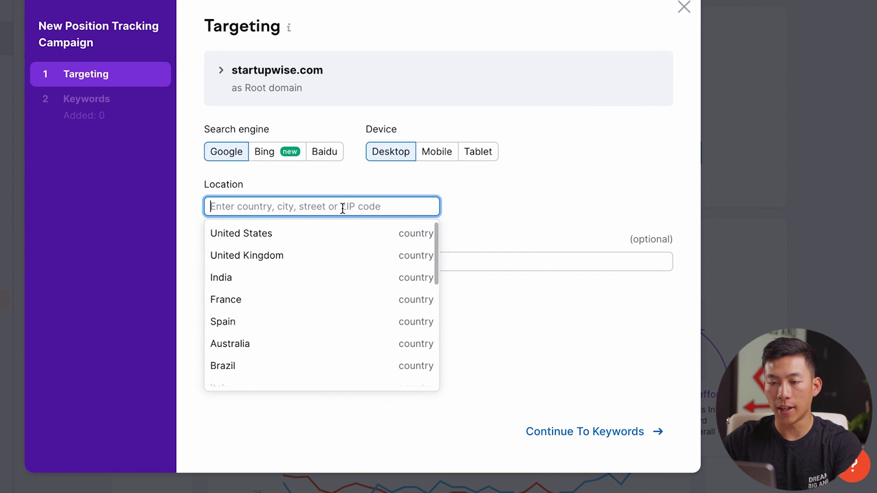
left_click(290, 233)
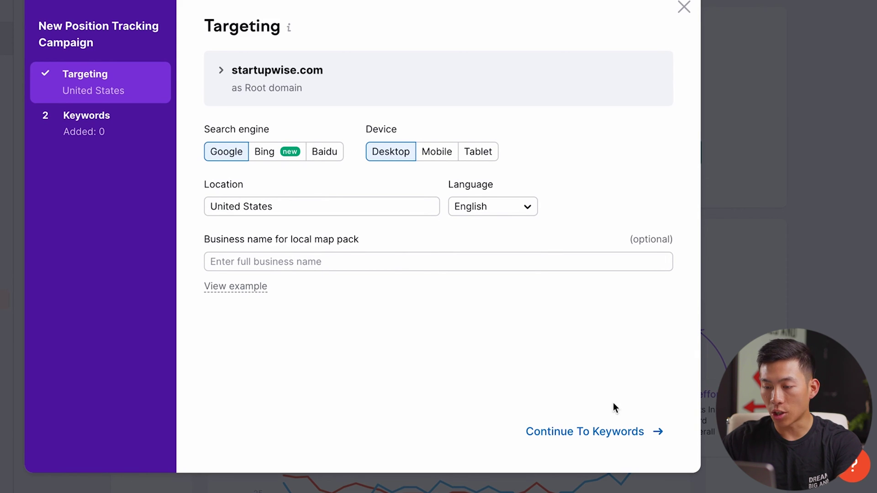
left_click(626, 437)
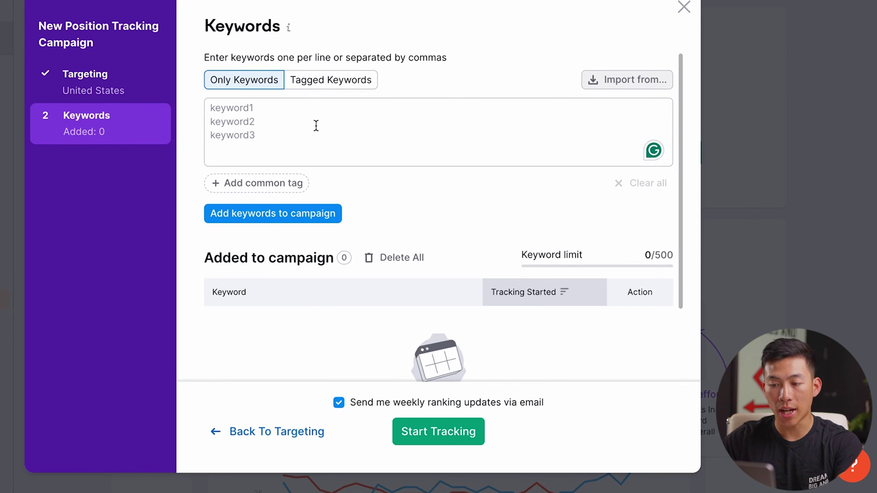
- Import 10 Semrush-suggested keywords for the site and start tracking them
left_click(630, 89)
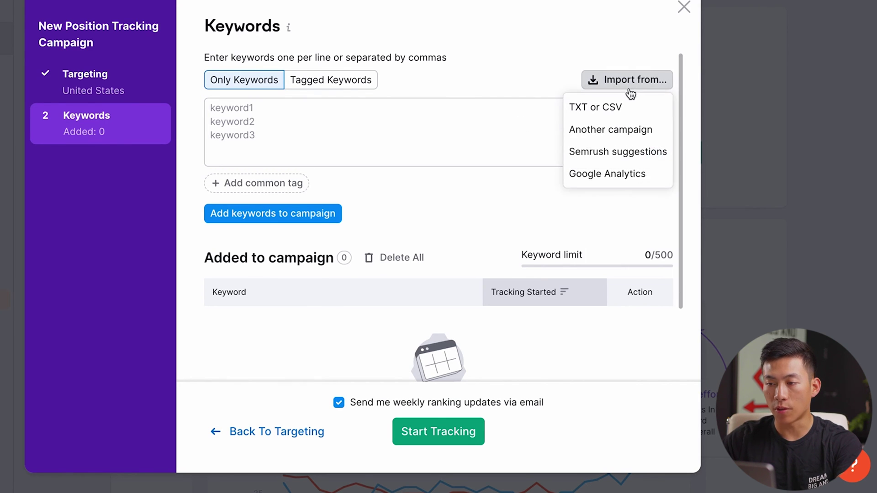
left_click(615, 155)
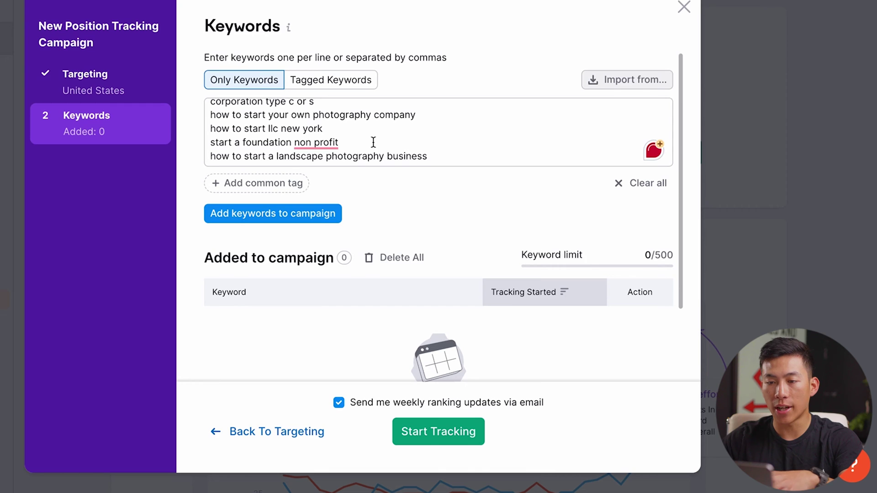
scroll(395, 143, "up", 1)
scroll(395, 143, "up", 2)
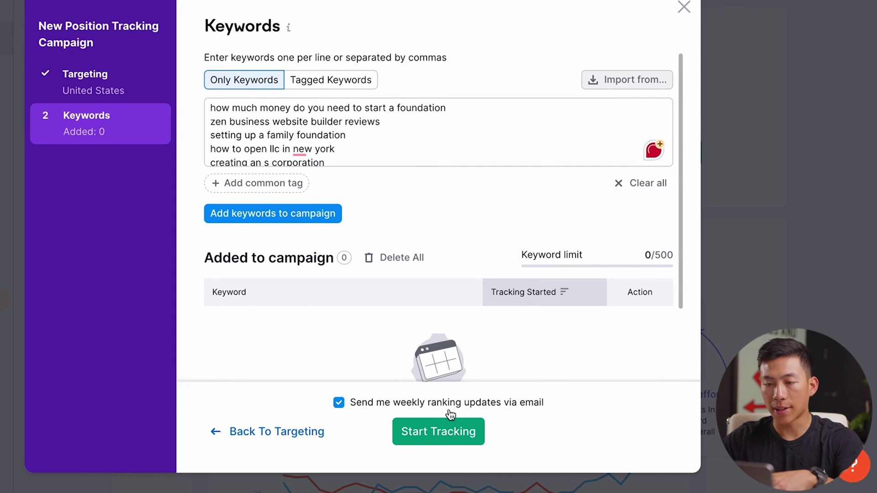
left_click(443, 437)
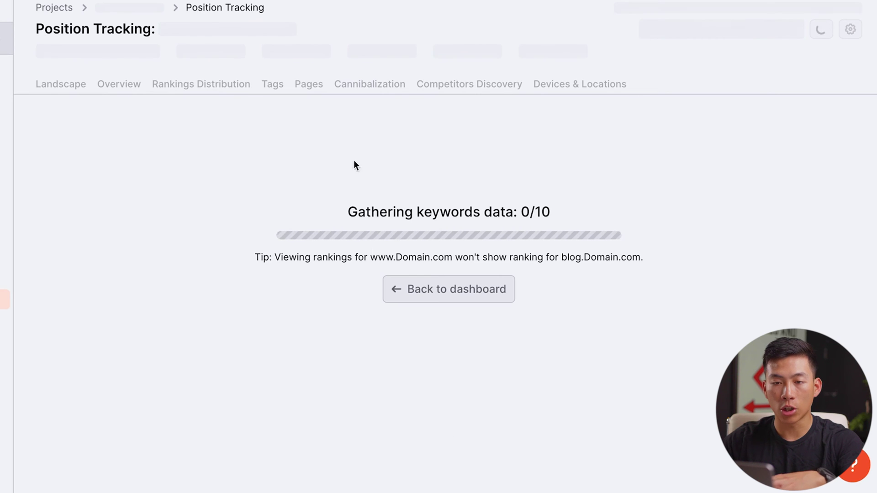
- Open Organic Traffic Insights and request insights for a domain
left_click(6, 320)
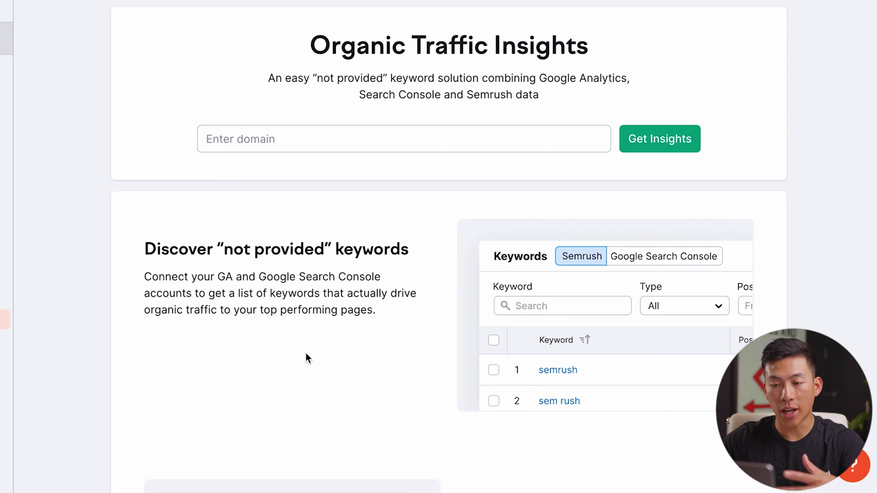
left_click(341, 145)
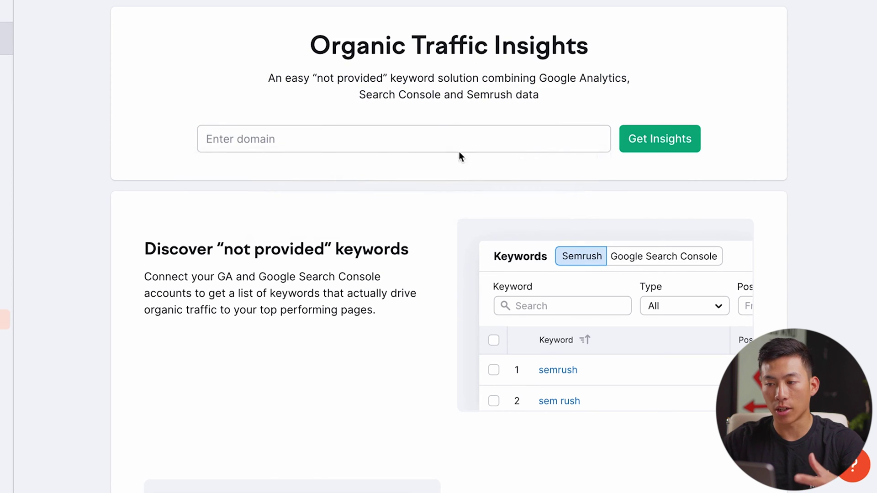
left_click(653, 142)
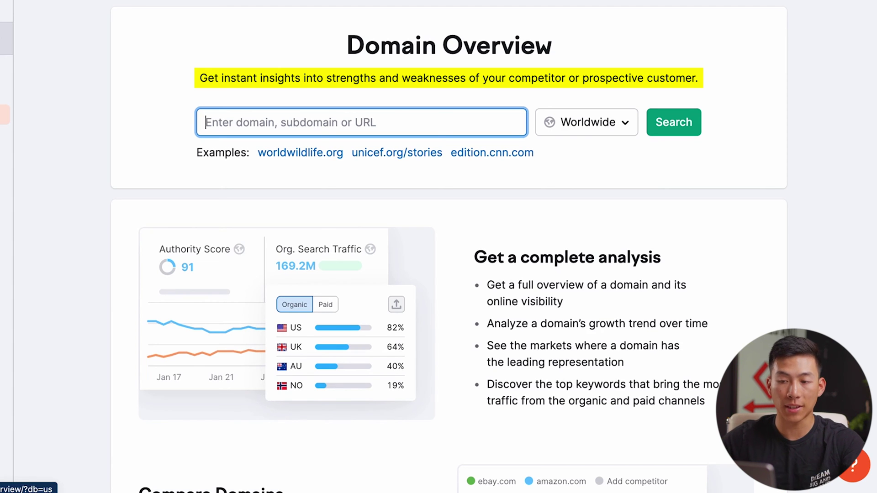
- Run Domain Overview for adamenfroy.com and review it down to the Backlinks section
type("adamenfroy.com")
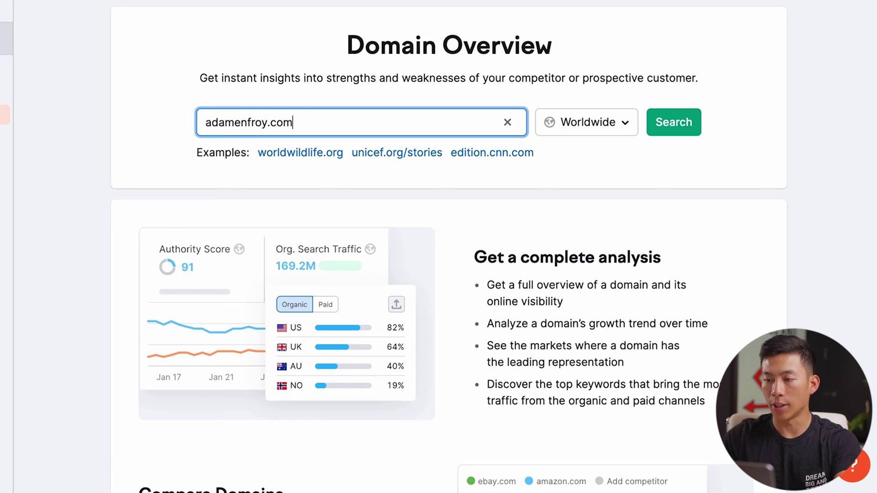
left_click(659, 113)
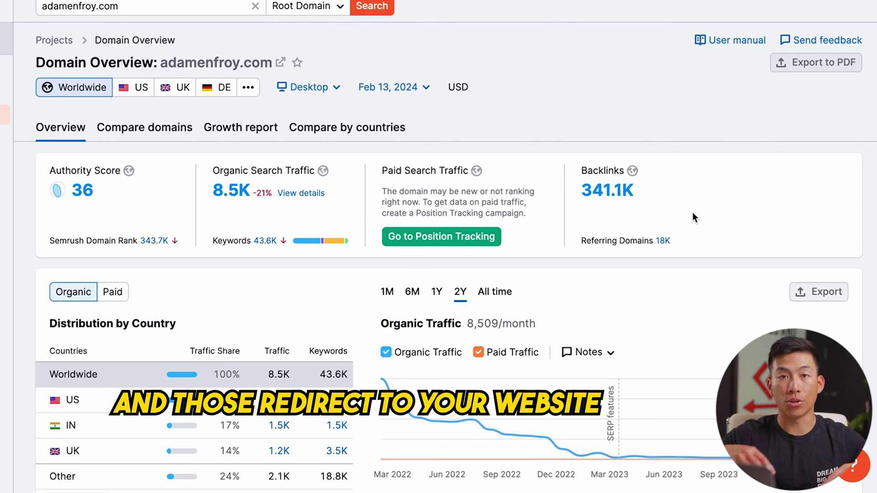
scroll(693, 217, "down", 6)
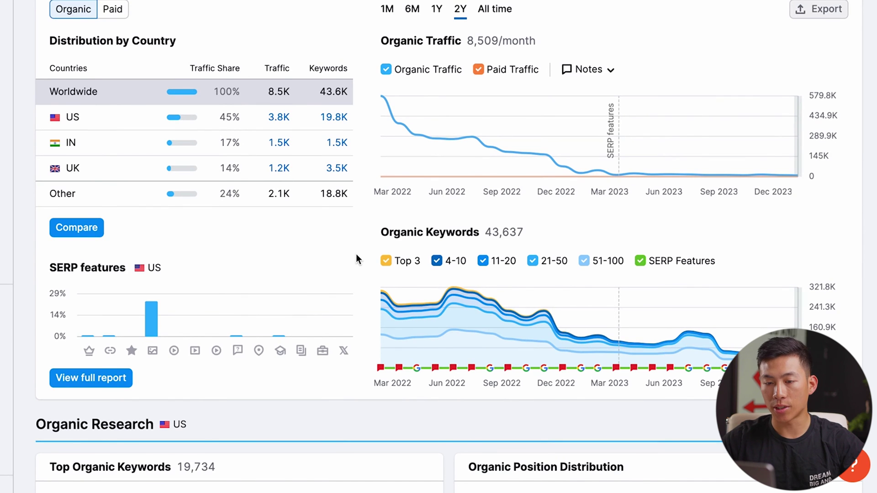
scroll(356, 258, "down", 7)
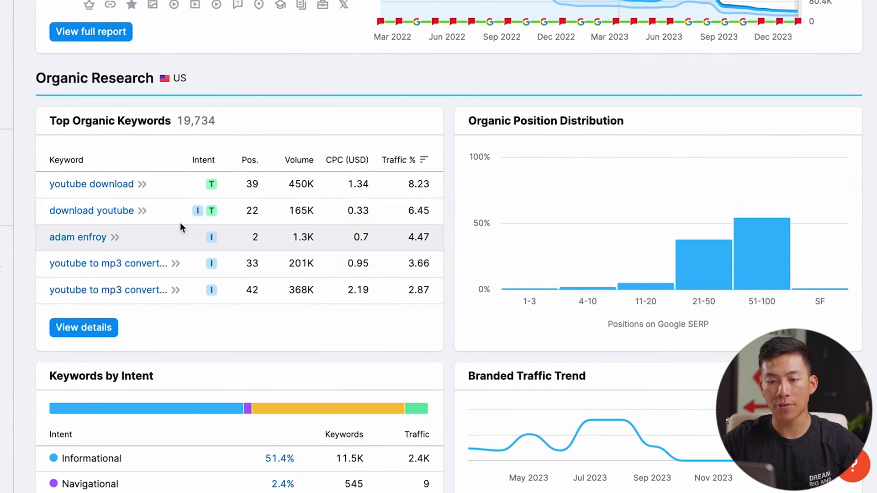
scroll(210, 247, "down", 15)
scroll(209, 246, "down", 14)
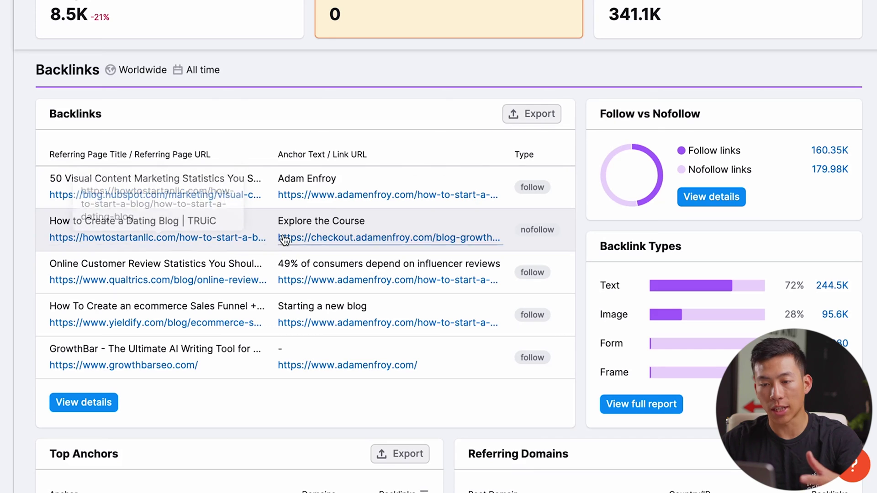
- Open Backlink Analytics for adamenfroy.com and look through its overview charts
left_click(85, 286)
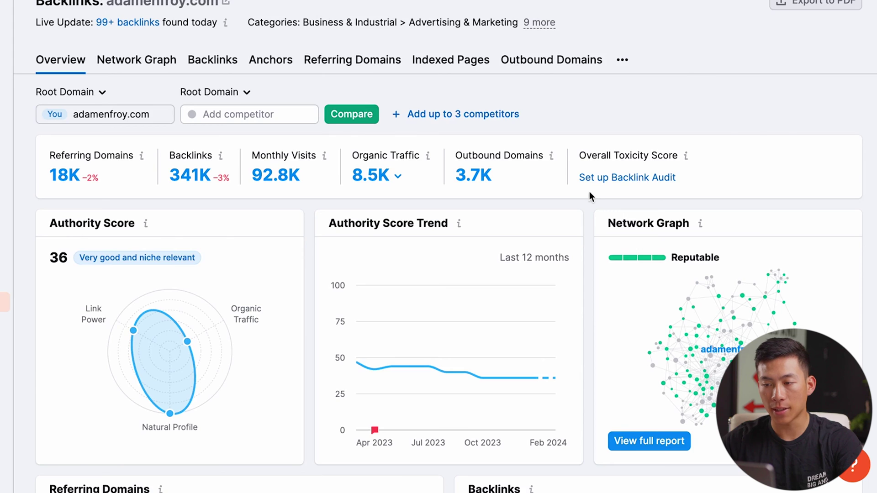
scroll(451, 319, "down", 6)
scroll(450, 319, "down", 8)
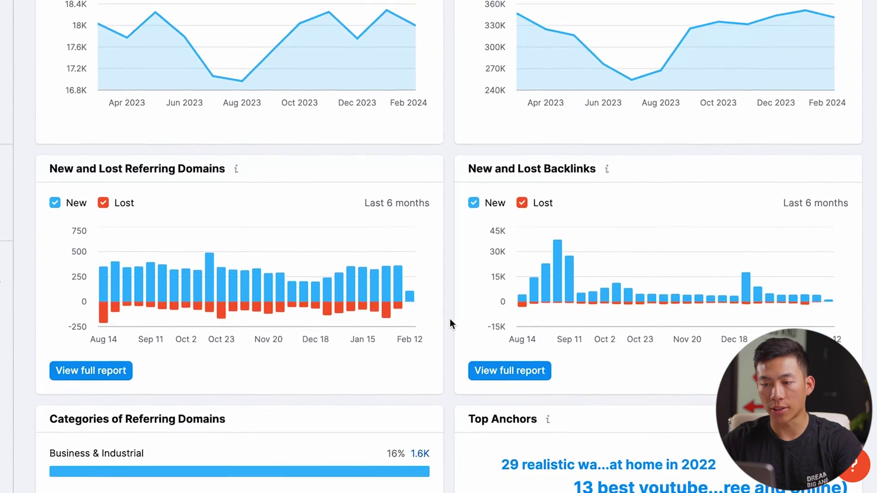
scroll(450, 324, "down", 14)
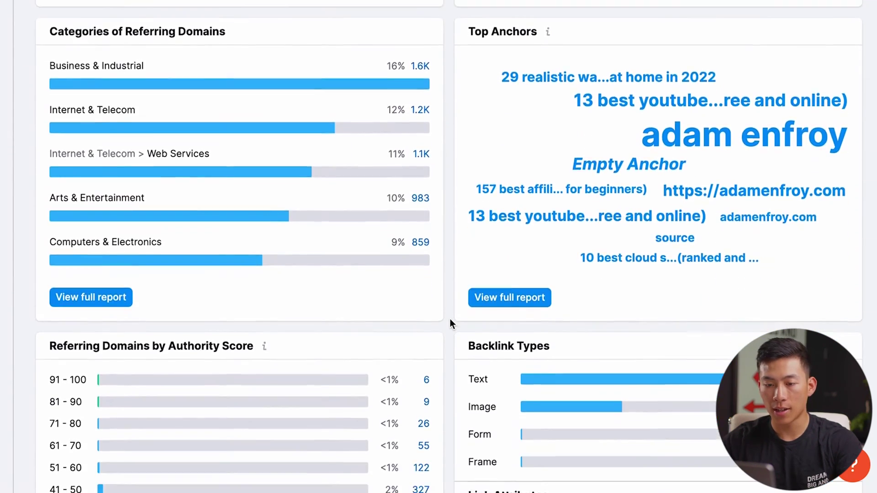
scroll(450, 324, "up", 4)
scroll(451, 320, "up", 12)
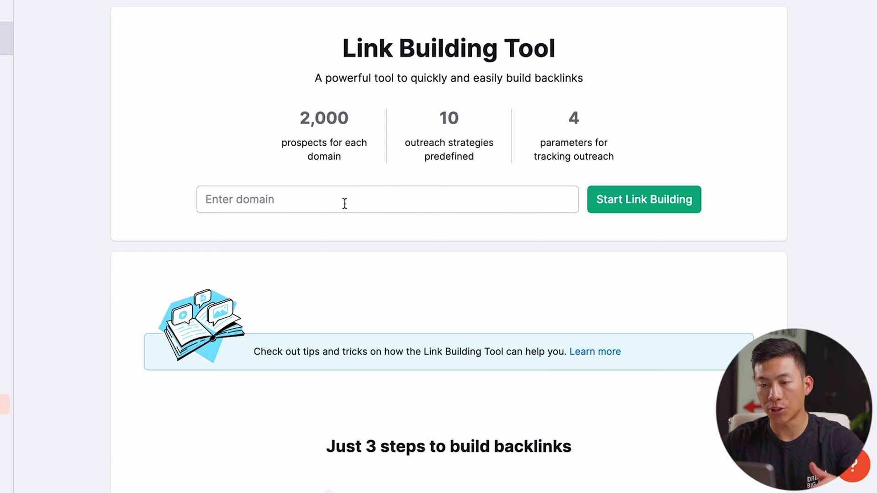
scroll(525, 150, "down", 9)
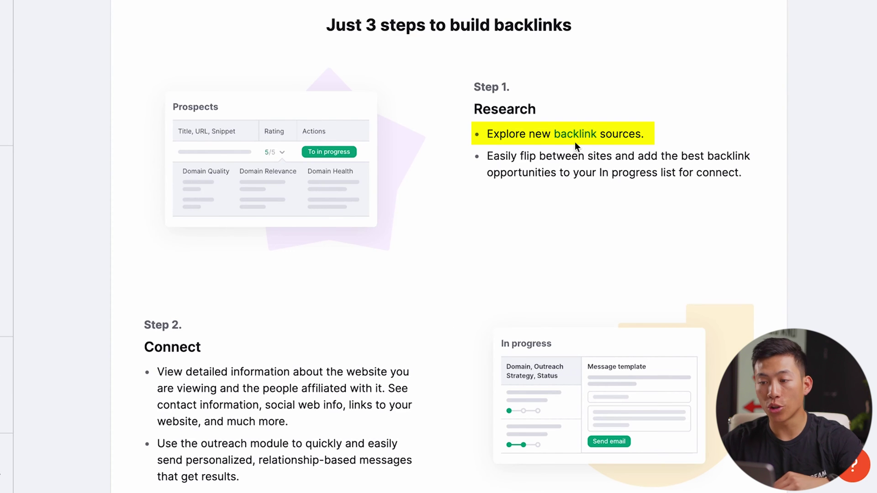
scroll(369, 140, "down", 6)
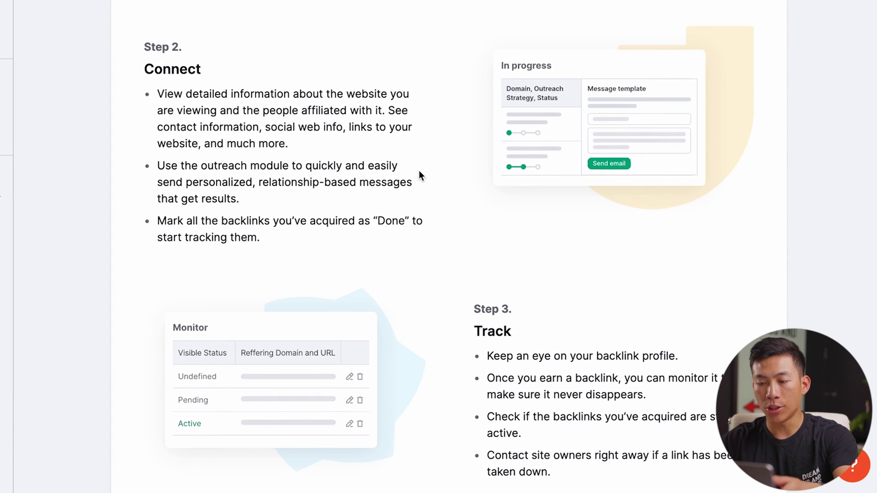
scroll(419, 171, "down", 2)
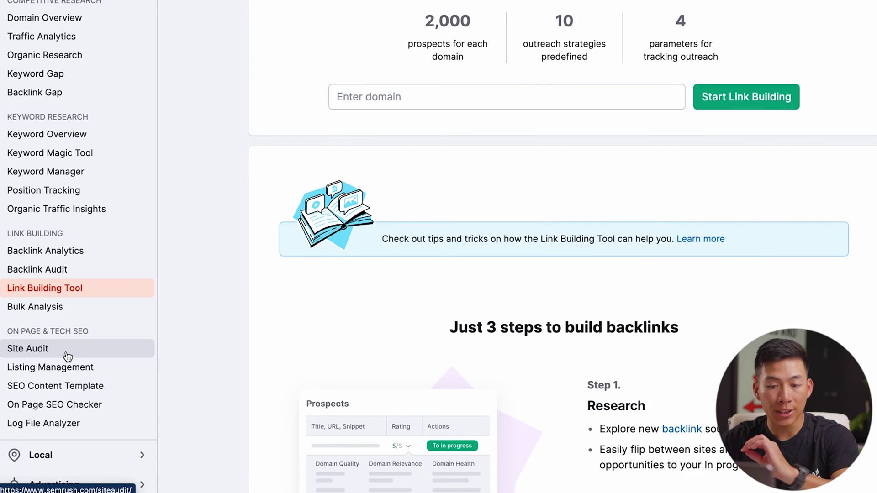
- Open Site Audit results for startupwise.com: 87% site health, 3 errors, 278 warnings
left_click(67, 357)
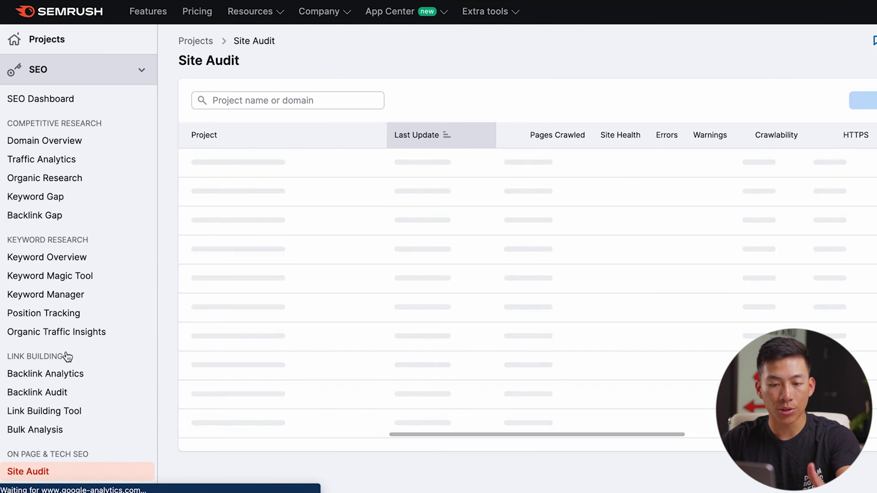
scroll(101, 338, "down", 4)
scroll(105, 392, "up", 4)
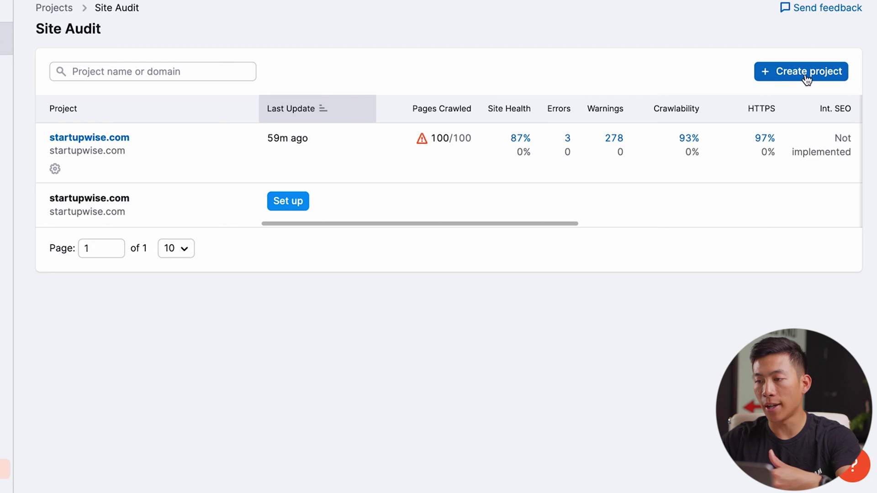
left_click(801, 74)
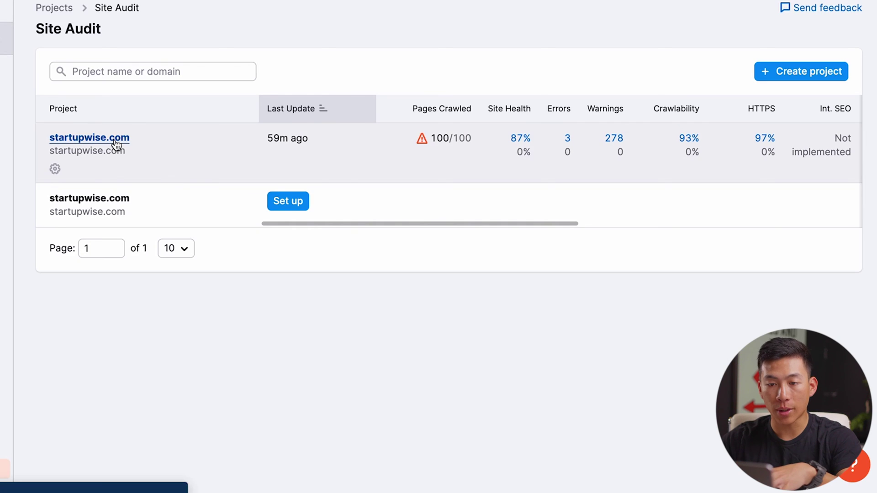
left_click(112, 140)
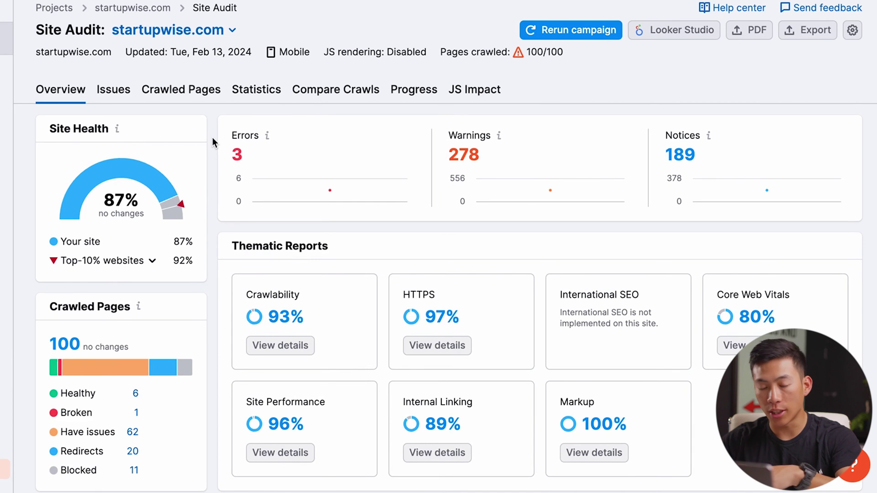